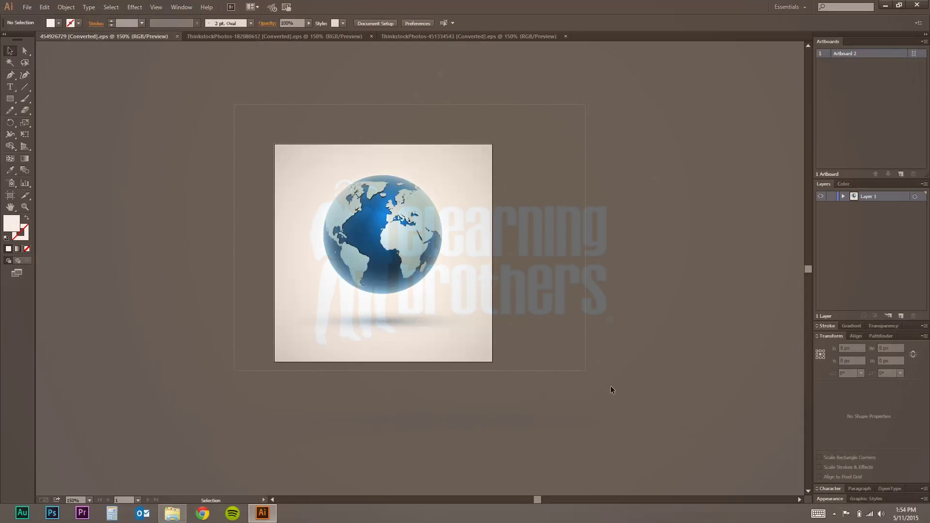
# Marquee-select the entire globe artwork, including its shadow ellipse and background
pyautogui.hotkey('ctrl', 'a')
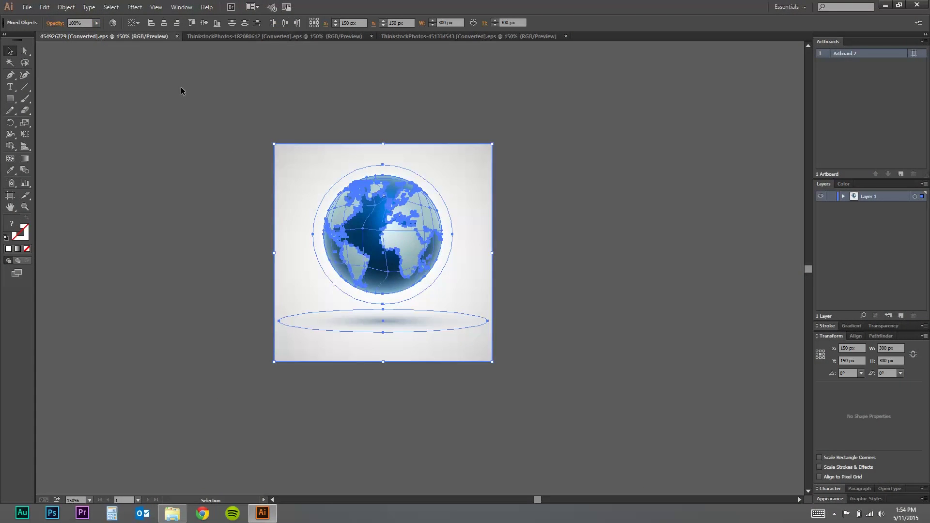
pyautogui.hotkey('ctrl', 'shift', 'a')
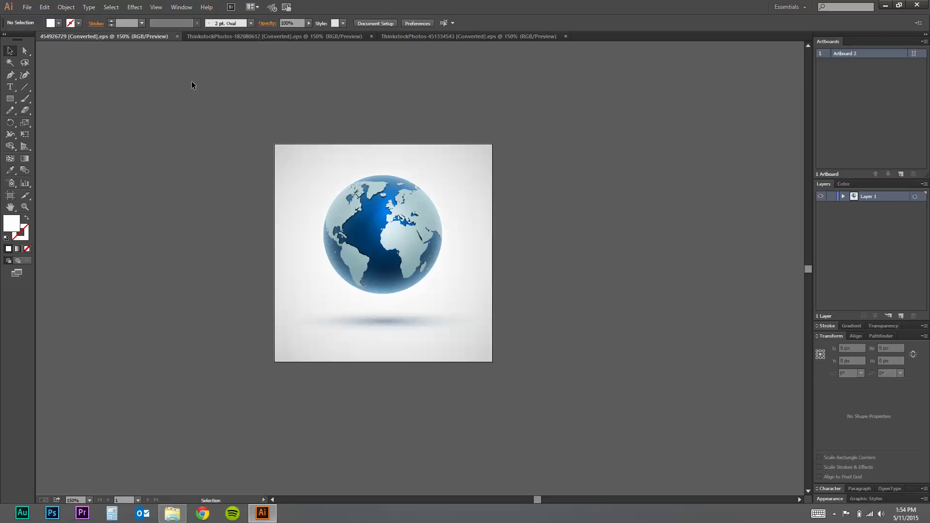
pyautogui.moveTo(197, 92); pyautogui.dragTo(582, 441)
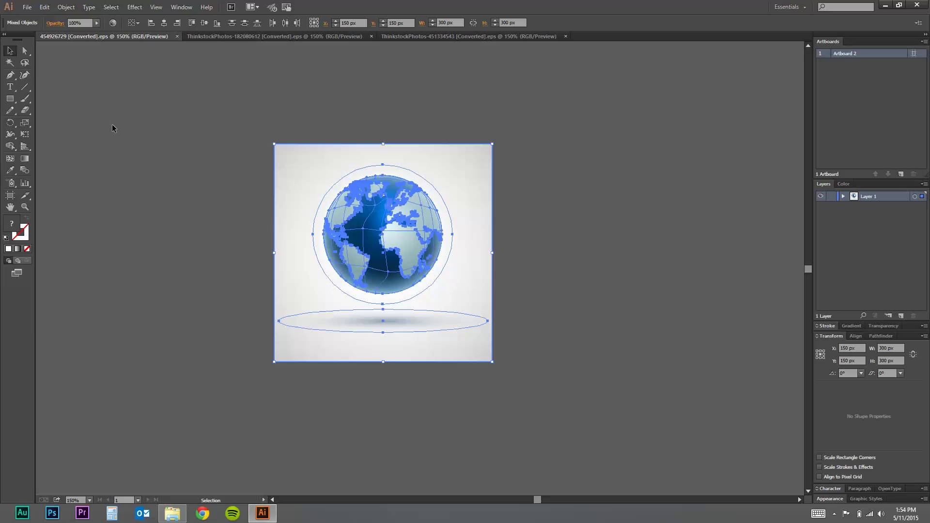
# Try Edit > Edit Colors > Convert to Grayscale on the globe, then undo it
pyautogui.click(45, 8)
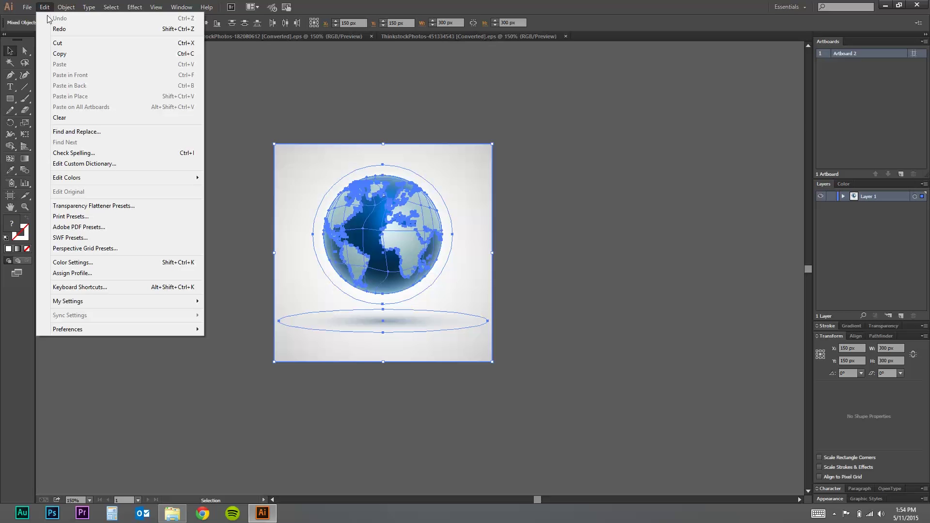
pyautogui.moveTo(73, 182)
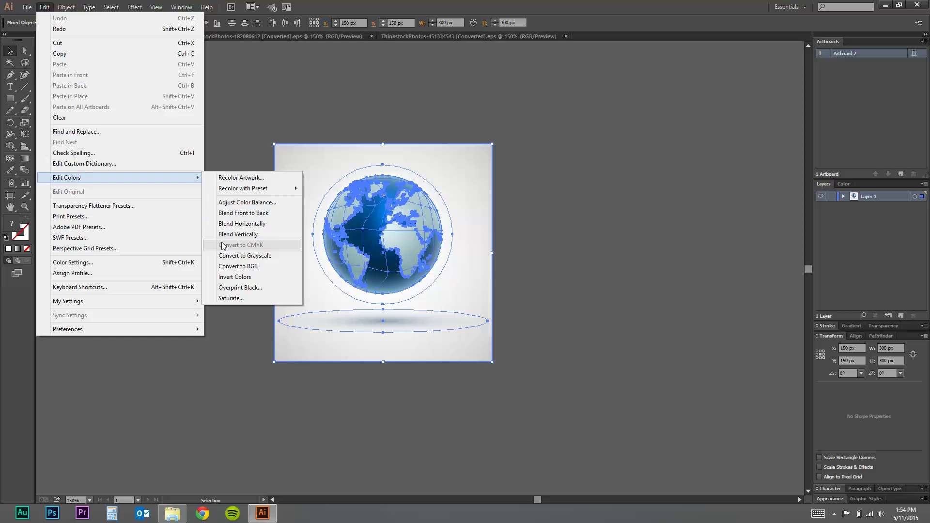
pyautogui.click(242, 255)
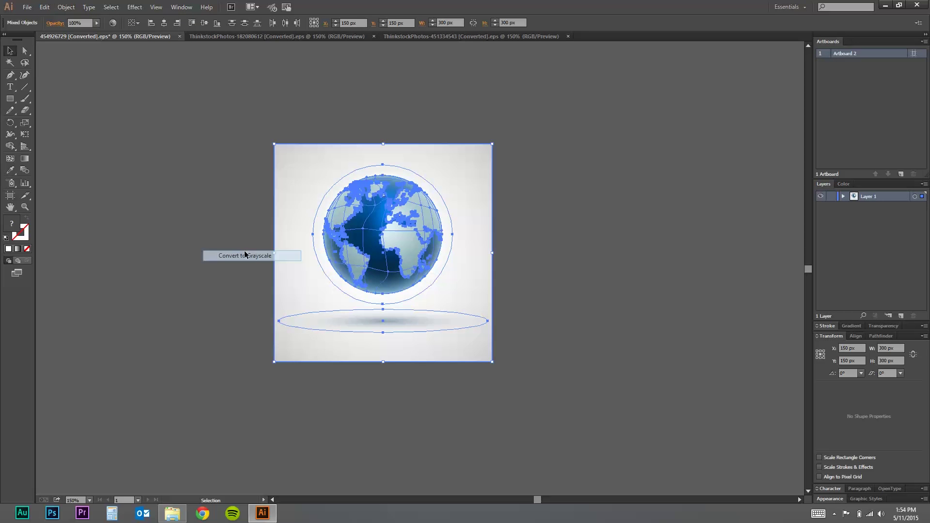
pyautogui.click(579, 177)
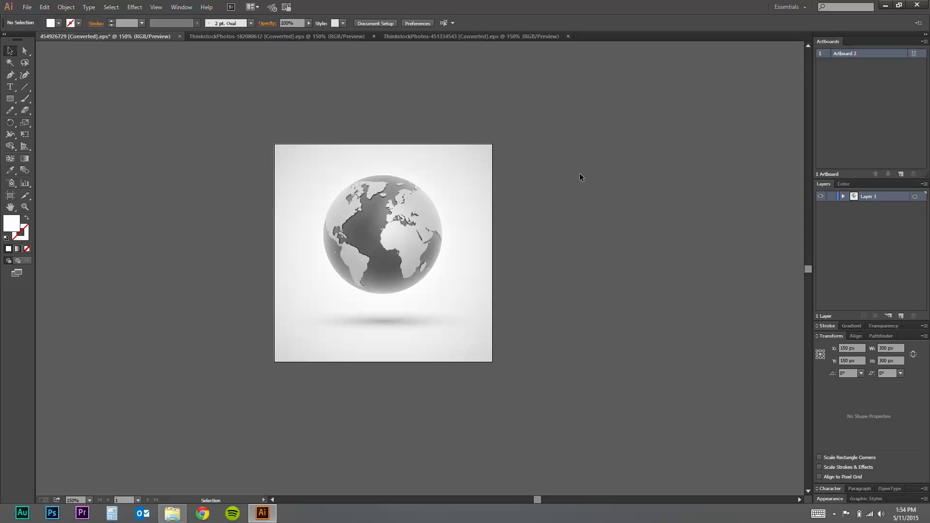
pyautogui.hotkey('ctrl', 'z')
# Reselect the whole globe artwork and bring up Recolor Artwork
pyautogui.click(580, 178)
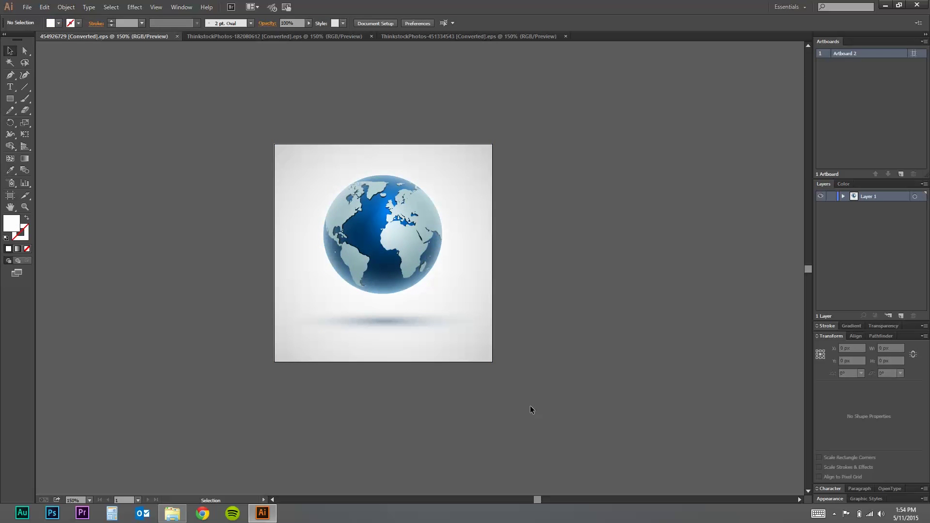
pyautogui.moveTo(532, 407); pyautogui.dragTo(239, 139)
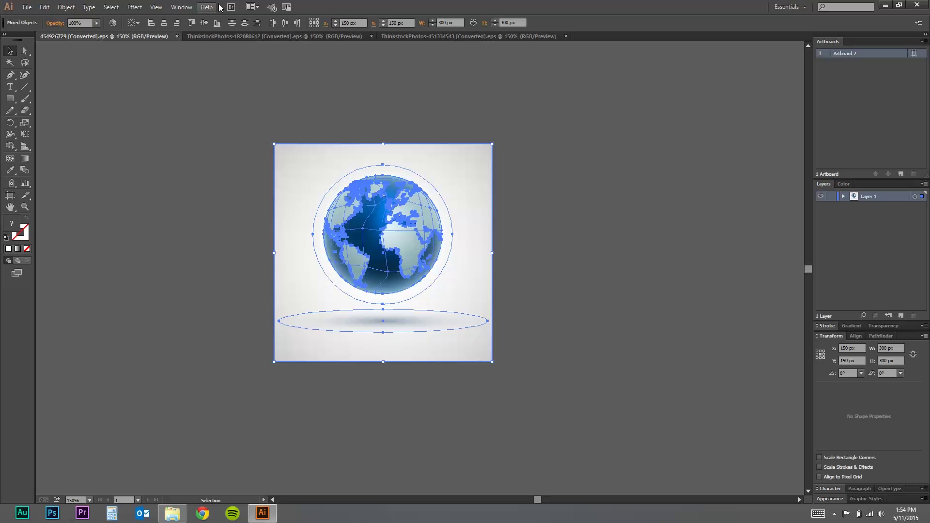
pyautogui.click(113, 22)
# Link the harmony colours and drag the base colour from teal to brown-gold
pyautogui.click(693, 148)
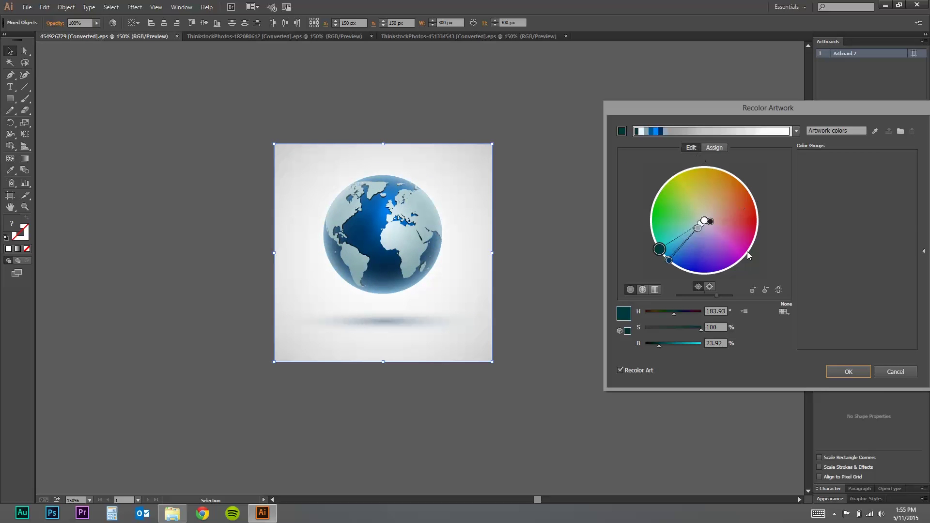
pyautogui.click(778, 291)
pyautogui.moveTo(660, 250); pyautogui.dragTo(725, 203)
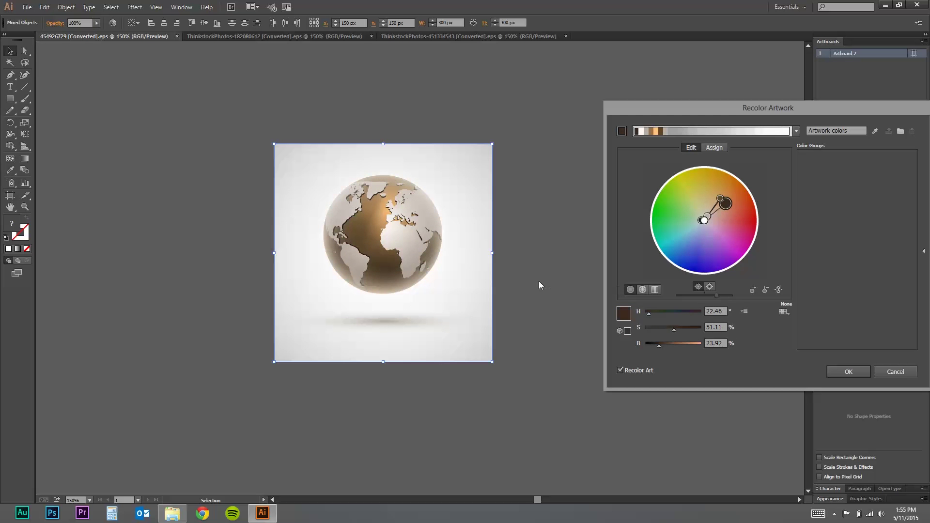
# Adjust the brown-gold globe's brightness, then cancel to keep the original blue
pyautogui.click(710, 286)
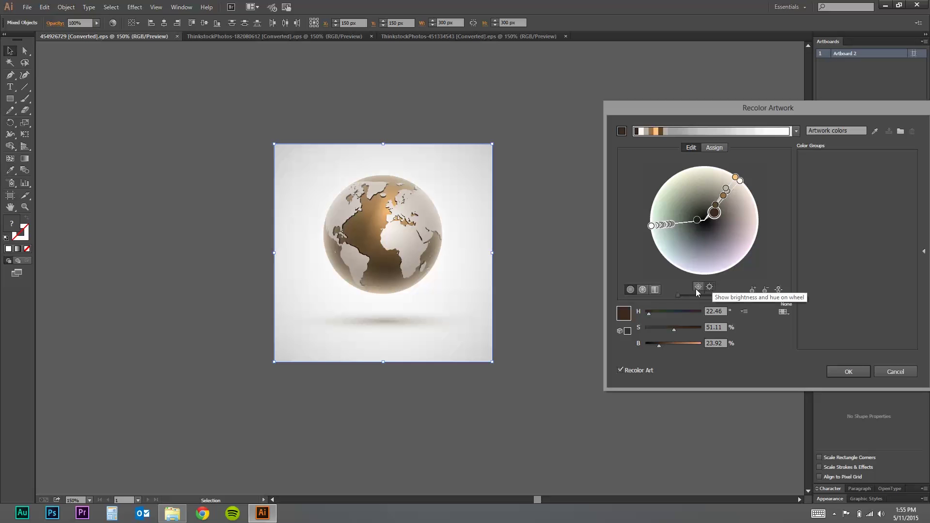
pyautogui.click(698, 287)
pyautogui.moveTo(716, 295); pyautogui.dragTo(690, 298)
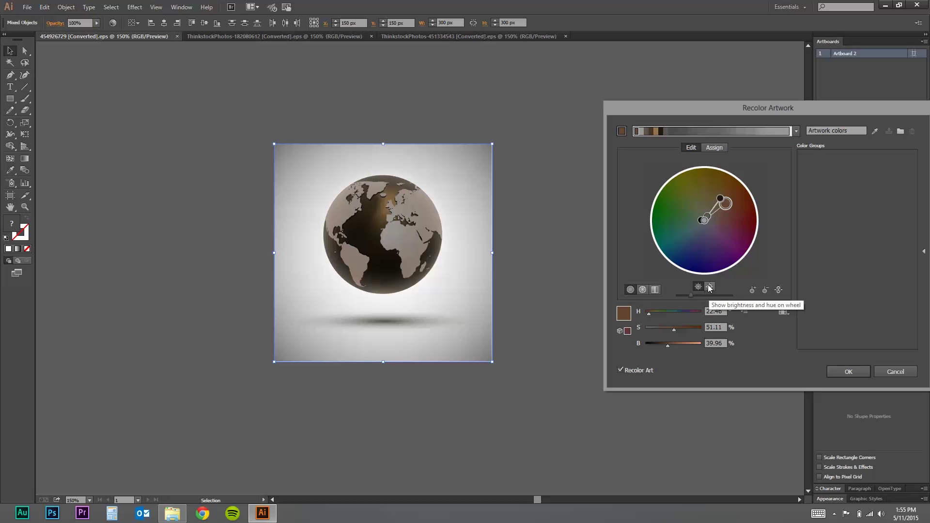
pyautogui.click(713, 294)
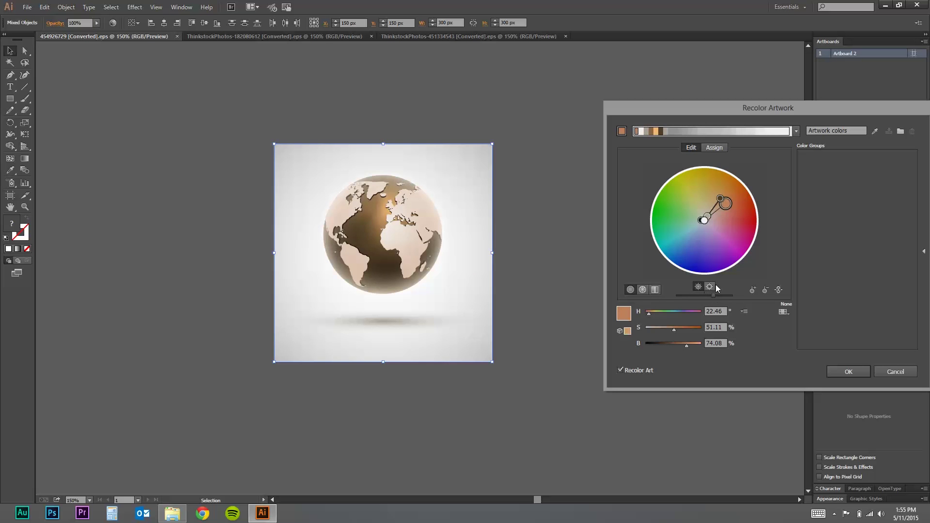
pyautogui.press('Escape')
# Switch to the three-character document, select all, and open Recolor Artwork on its 47 colours
pyautogui.click(138, 70)
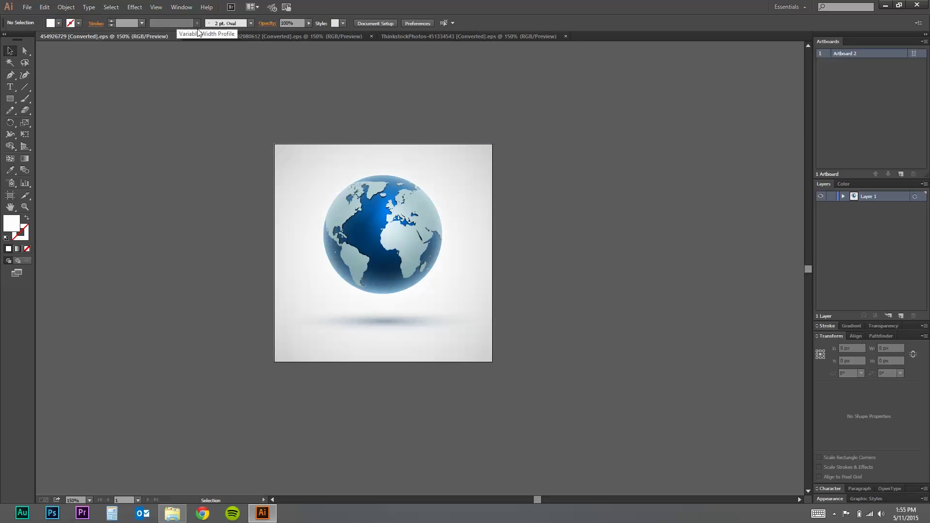
pyautogui.click(222, 36)
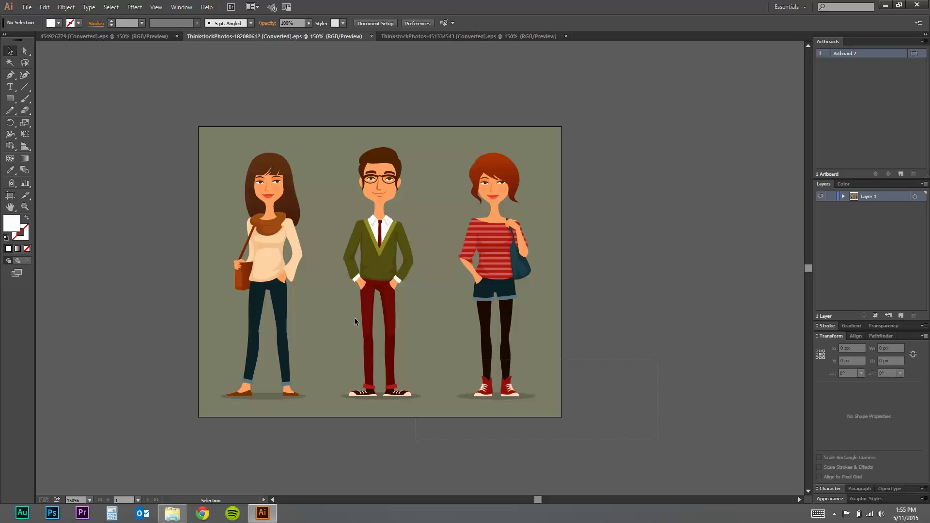
pyautogui.hotkey('ctrl', 'a')
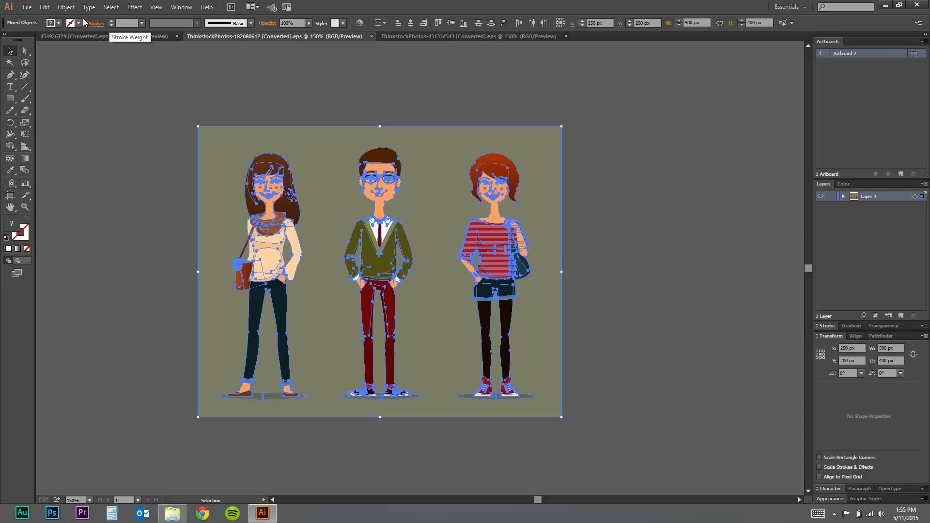
pyautogui.click(359, 24)
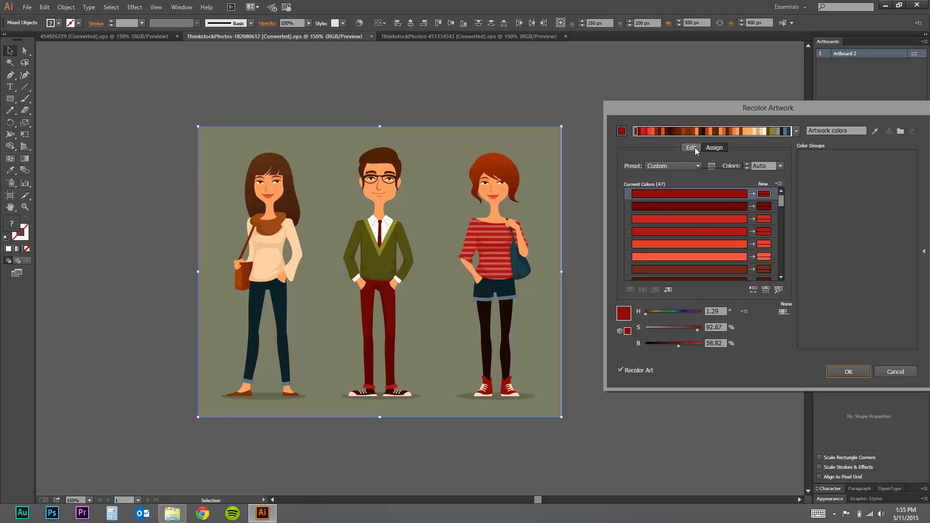
# Open the Color Picker for the dark teal 1D3E49 colour at the list's bottom
pyautogui.scroll(-5, 754, 217)
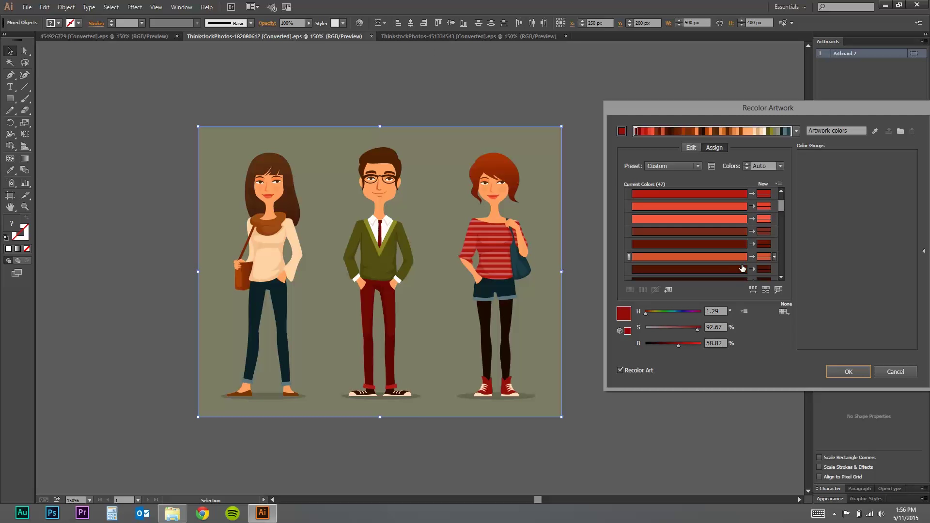
pyautogui.scroll(-10, 744, 267)
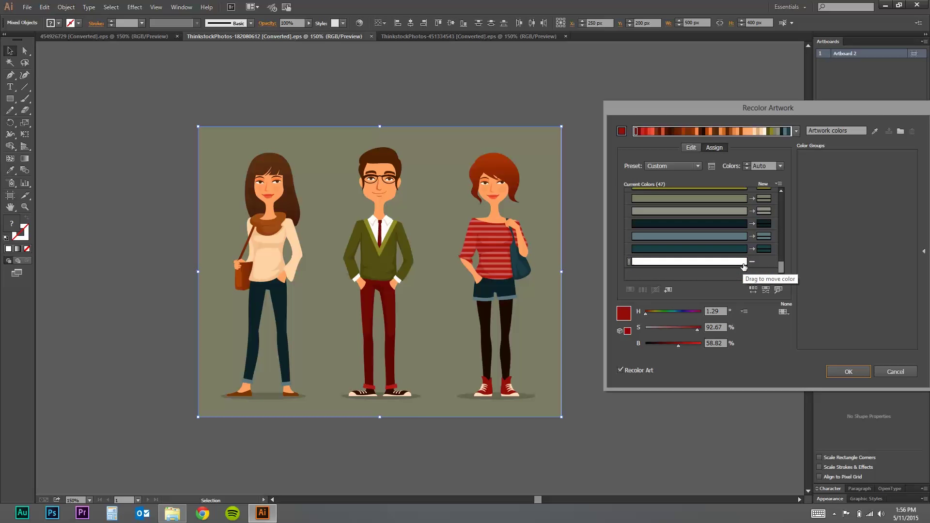
pyautogui.click(764, 249)
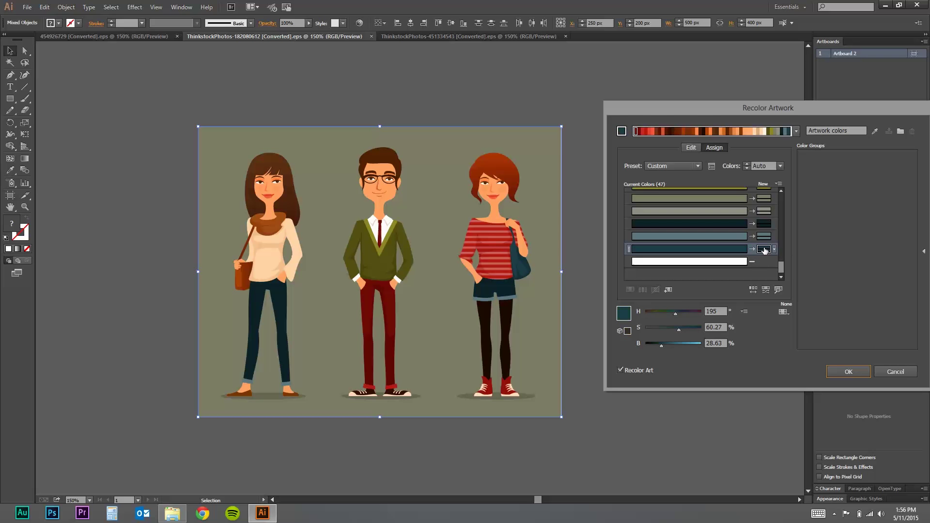
pyautogui.doubleClick(764, 249)
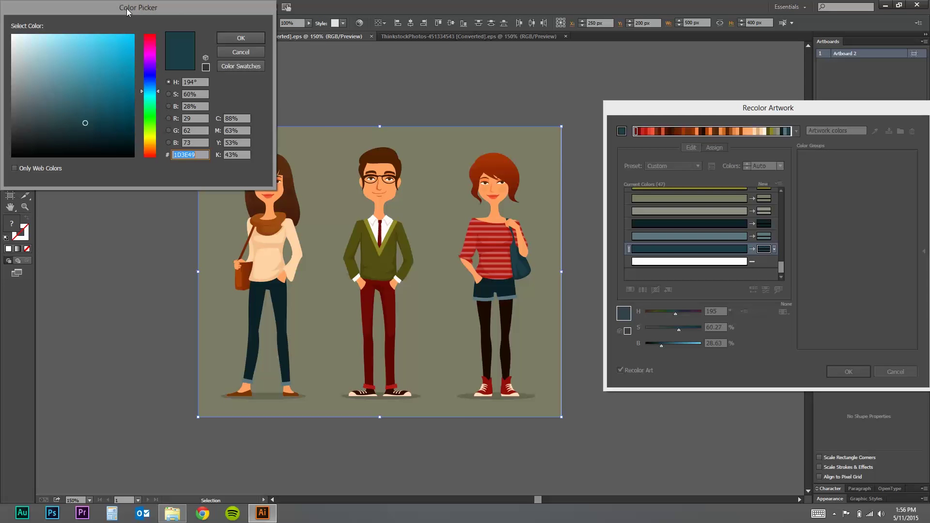
# Pick a soft pink-magenta replacement for the dark teal in the Color Picker
pyautogui.moveTo(127, 8); pyautogui.dragTo(142, 230)
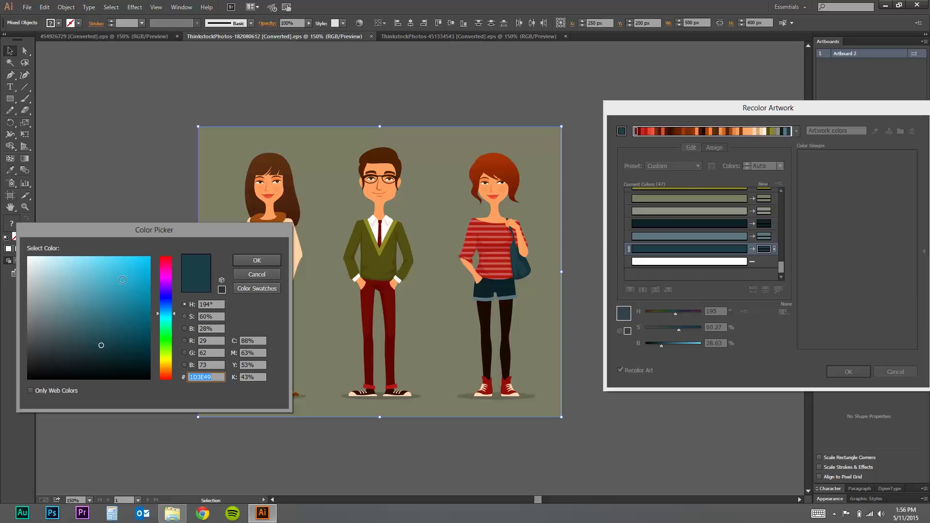
pyautogui.click(122, 280)
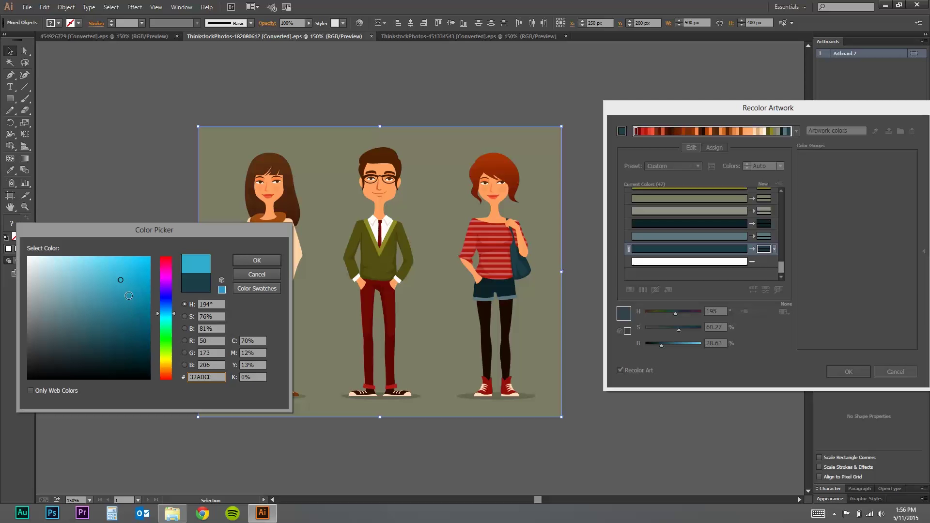
pyautogui.moveTo(172, 358); pyautogui.dragTo(169, 281)
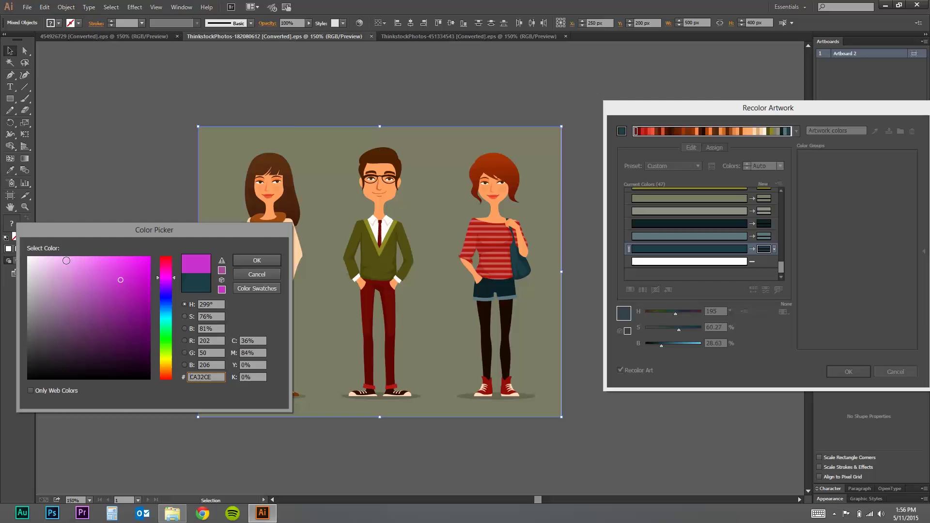
pyautogui.click(80, 270)
pyautogui.click(257, 260)
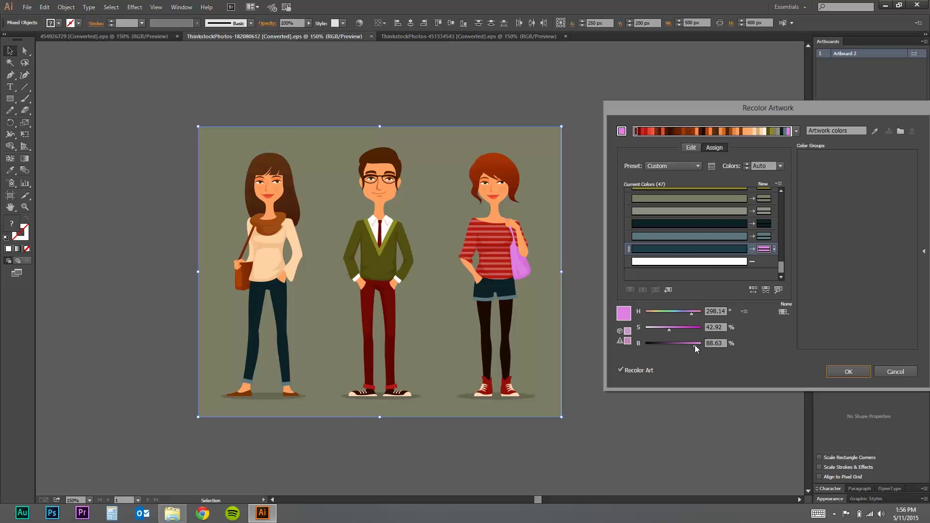
# Set the bag's purple to brightness 44 and saturation about 41%
pyautogui.moveTo(694, 345); pyautogui.dragTo(675, 346)
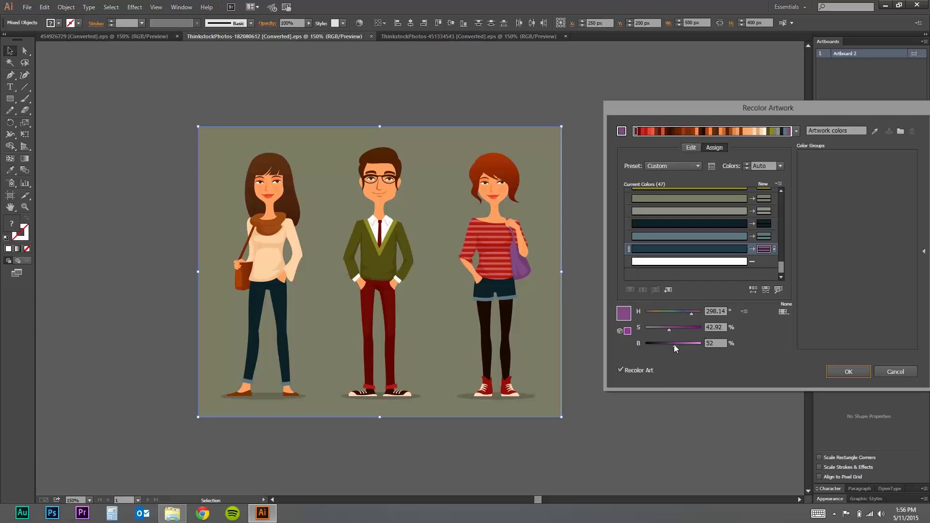
pyautogui.moveTo(675, 346); pyautogui.dragTo(681, 347)
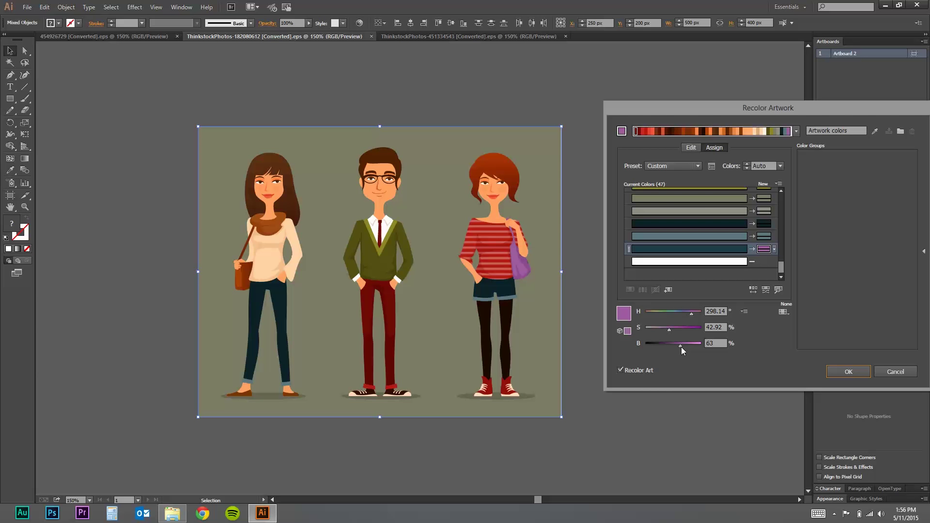
pyautogui.click(668, 345)
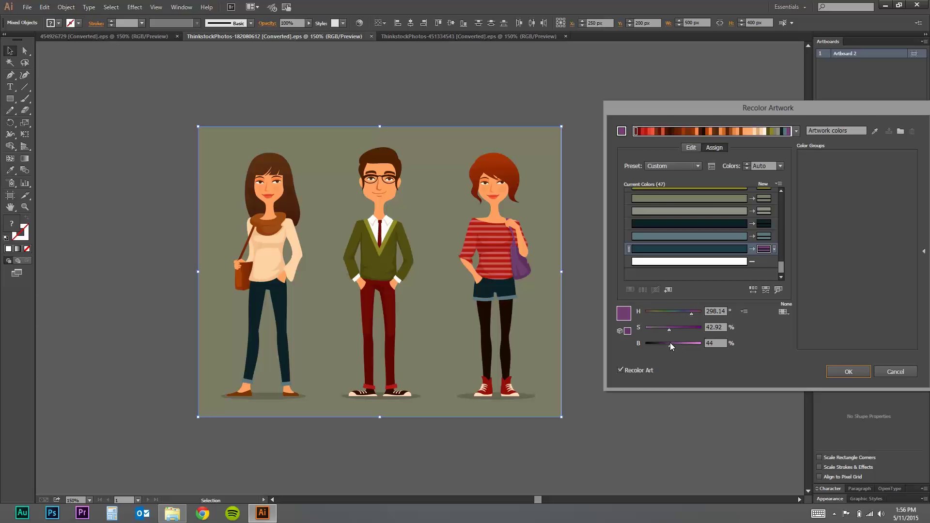
pyautogui.moveTo(669, 332)
pyautogui.mouseDown()
pyautogui.moveTo(661, 331)
pyautogui.moveTo(672, 334)
pyautogui.mouseUp()
# Link harmony colours, rotate all hues together, and adjust overall brightness below the wheel
pyautogui.click(691, 148)
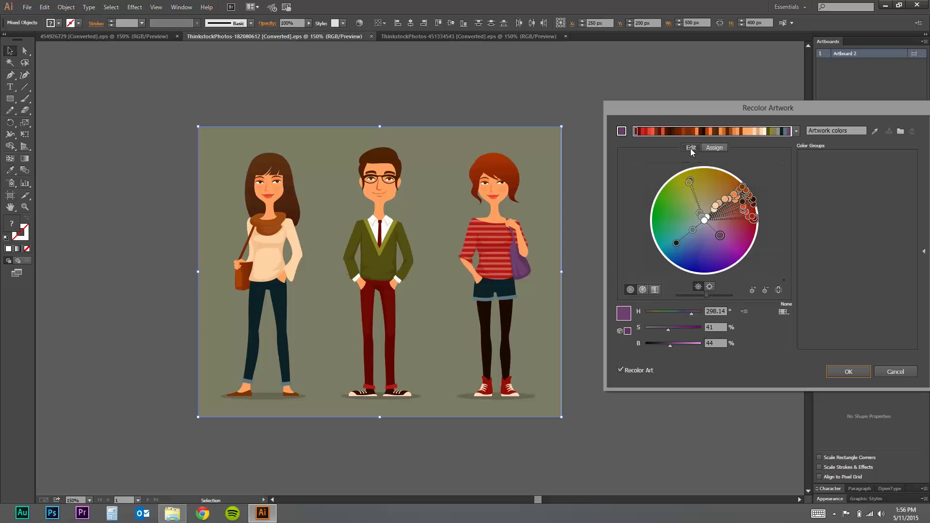
pyautogui.click(778, 290)
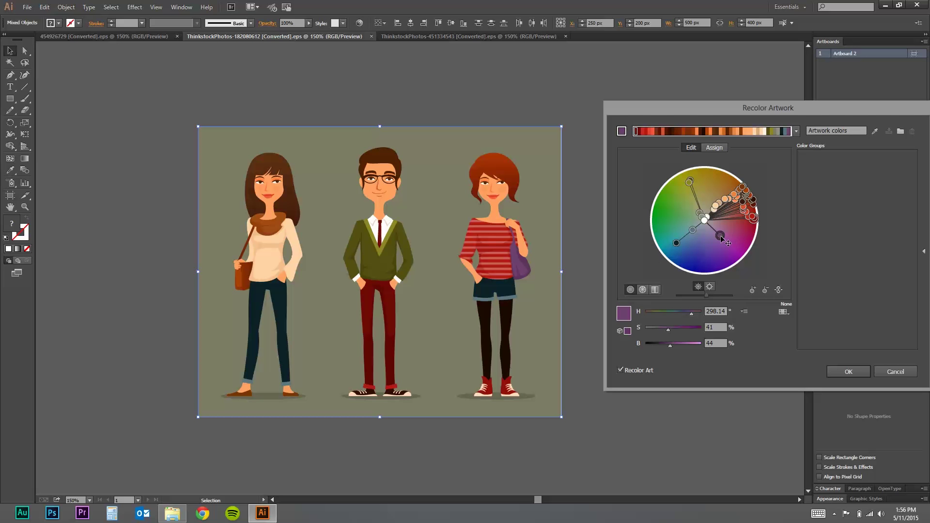
pyautogui.moveTo(721, 236)
pyautogui.mouseDown()
pyautogui.moveTo(725, 206)
pyautogui.moveTo(723, 233)
pyautogui.mouseUp()
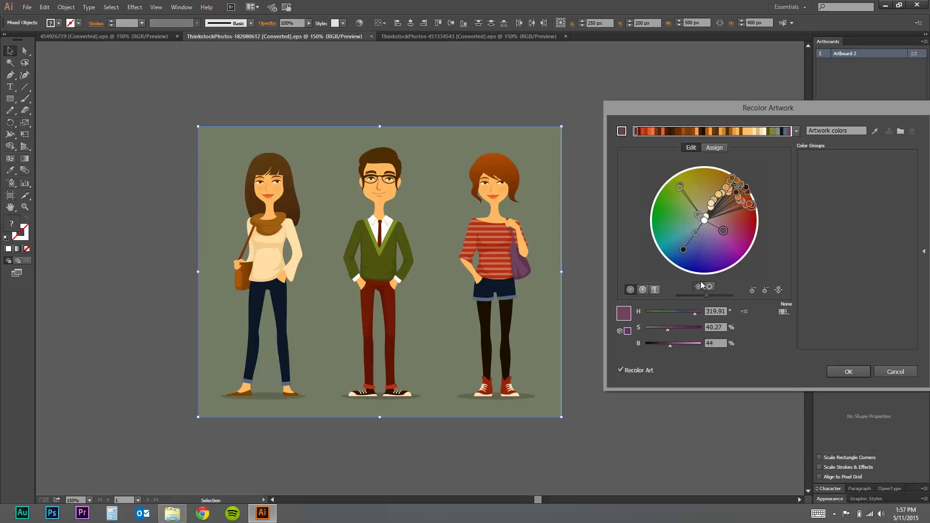
pyautogui.moveTo(706, 295); pyautogui.dragTo(711, 295)
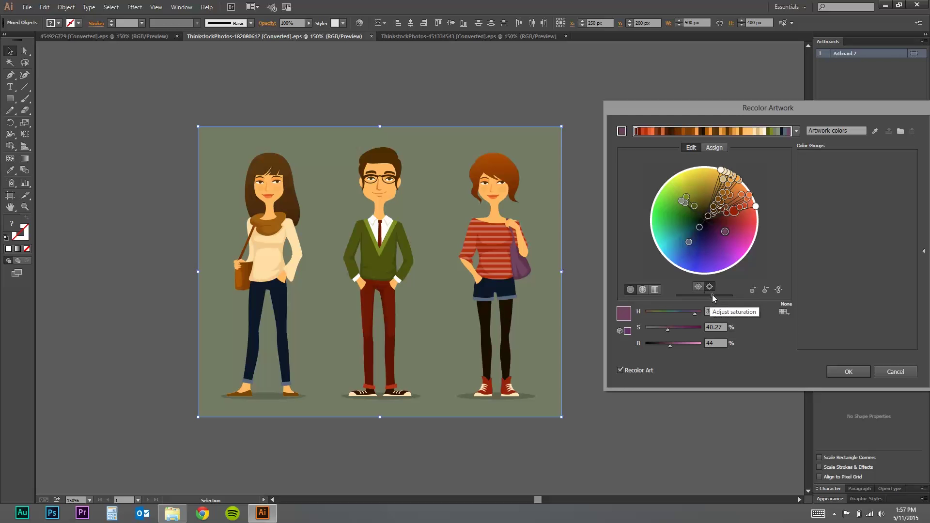
# Desaturate and darken all the characters' colours together with the wheel slider
pyautogui.moveTo(711, 295); pyautogui.dragTo(683, 297)
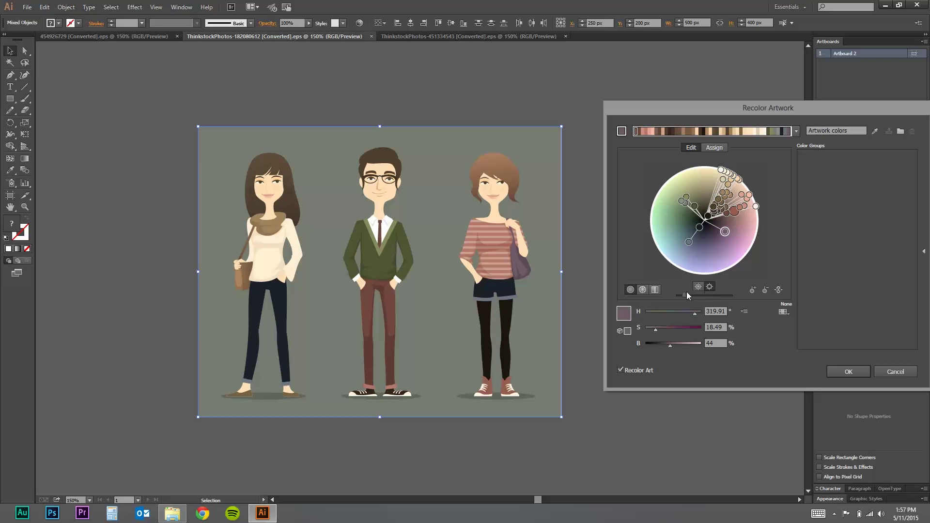
pyautogui.click(709, 287)
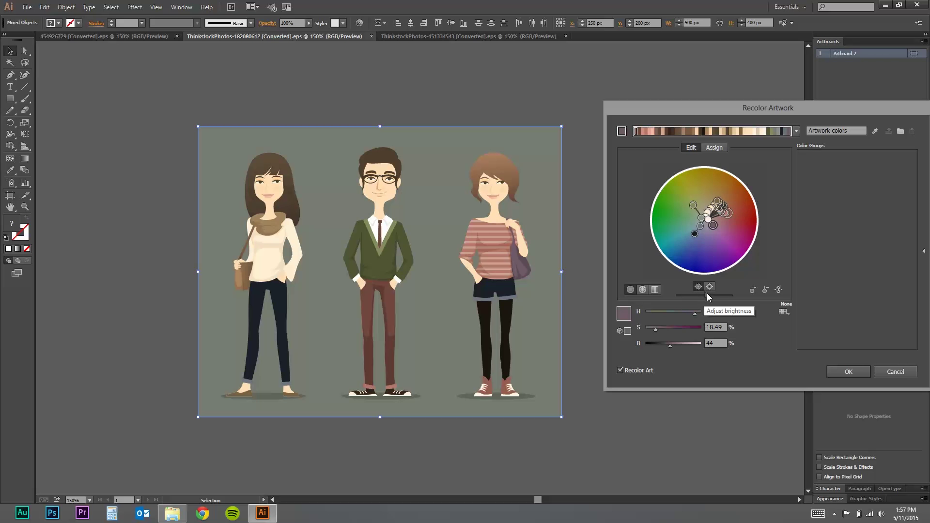
pyautogui.moveTo(707, 292)
pyautogui.mouseDown()
pyautogui.moveTo(686, 295)
pyautogui.moveTo(719, 296)
pyautogui.mouseUp()
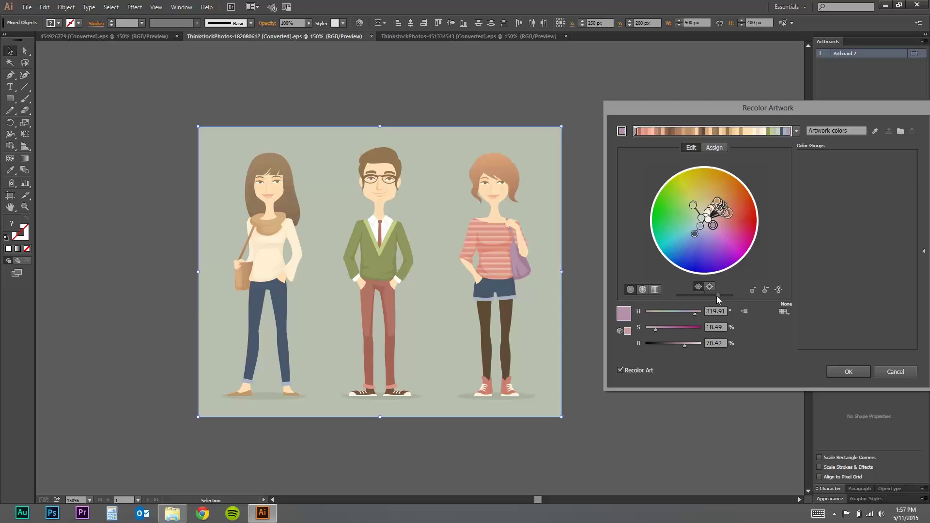
# Fine-tune overall saturation to about 20.67% and brightness to about 41%
pyautogui.click(698, 286)
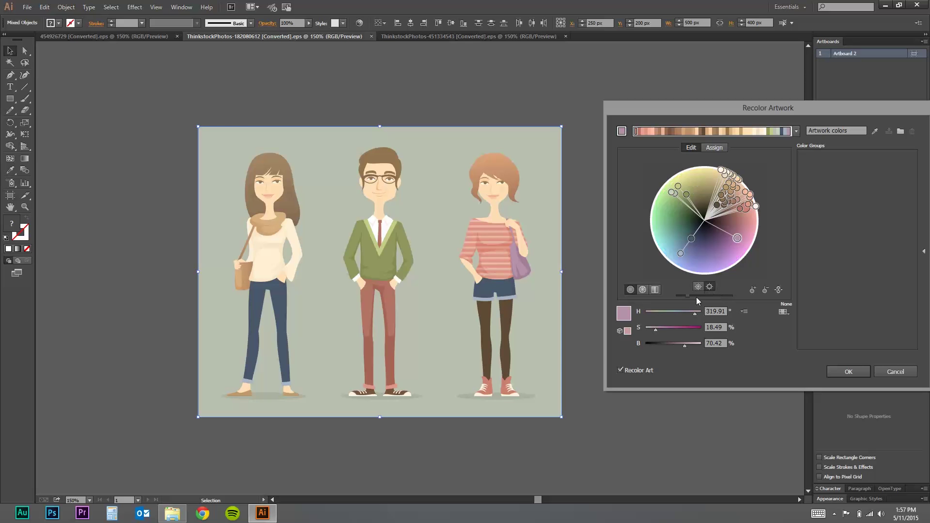
pyautogui.moveTo(689, 295); pyautogui.dragTo(698, 295)
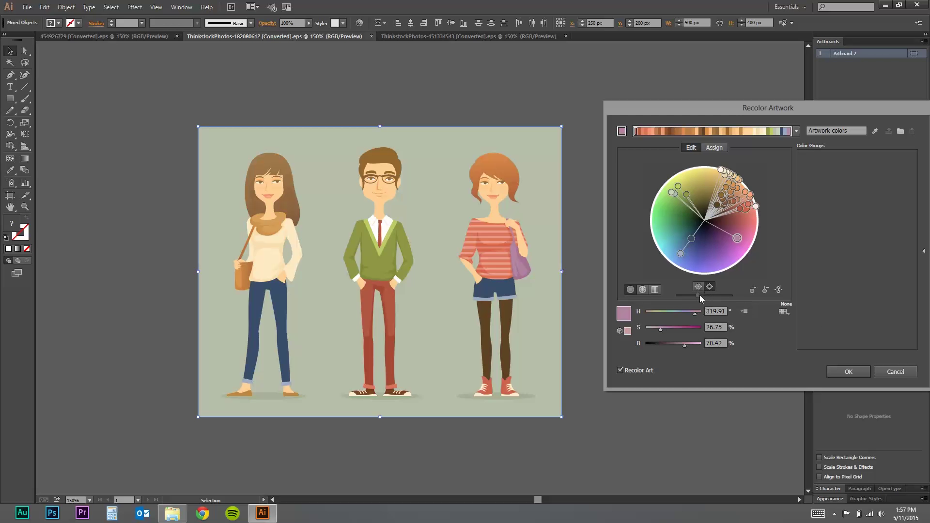
pyautogui.moveTo(700, 295)
pyautogui.mouseDown()
pyautogui.moveTo(710, 296)
pyautogui.moveTo(687, 293)
pyautogui.mouseUp()
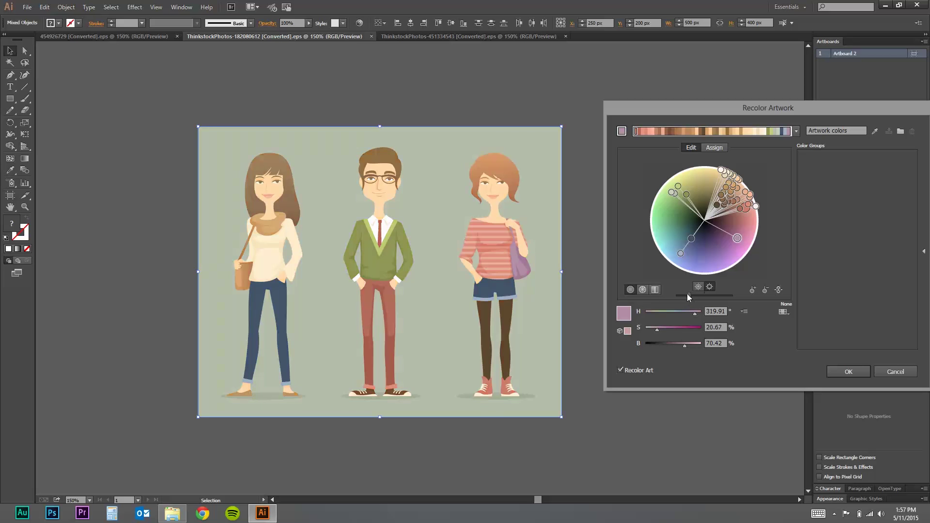
pyautogui.click(699, 286)
pyautogui.click(703, 295)
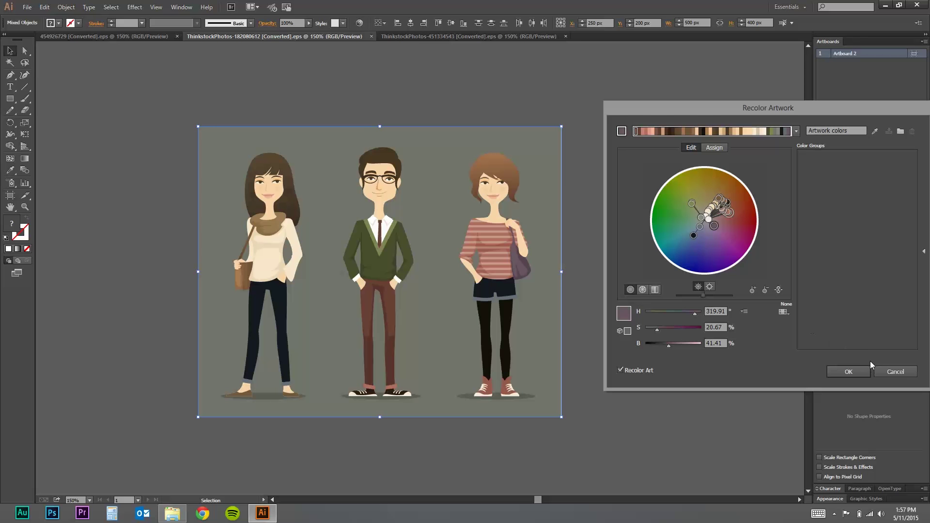
# Cancel the characters' recolour, switch to the dragon document, and select all its artwork
pyautogui.click(890, 368)
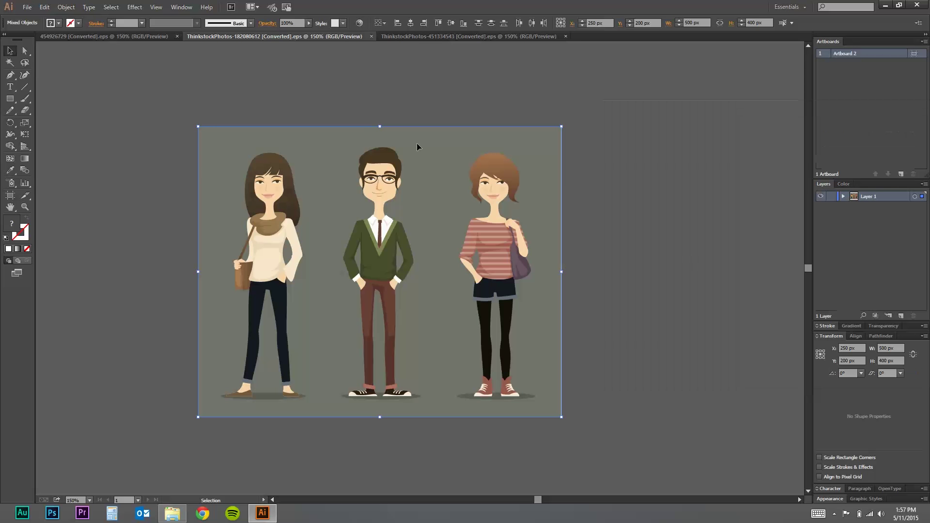
pyautogui.click(412, 38)
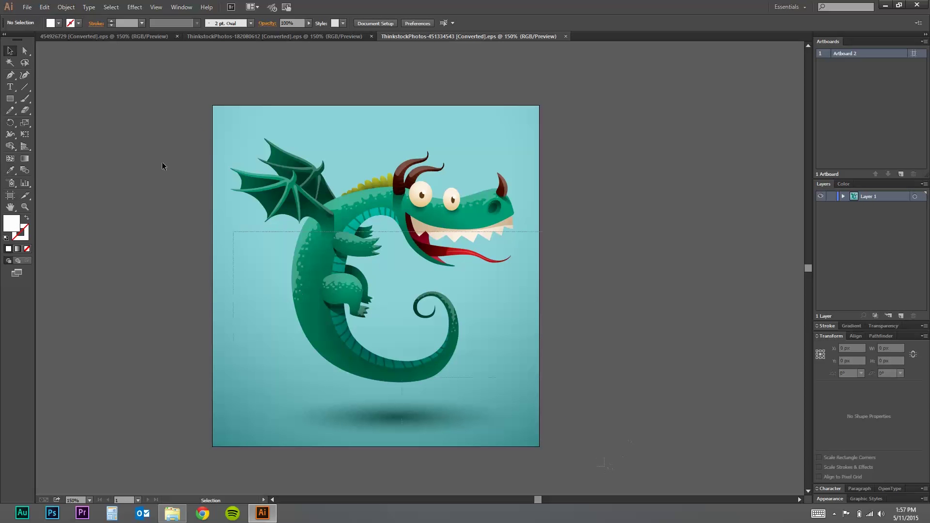
pyautogui.hotkey('ctrl', 'a')
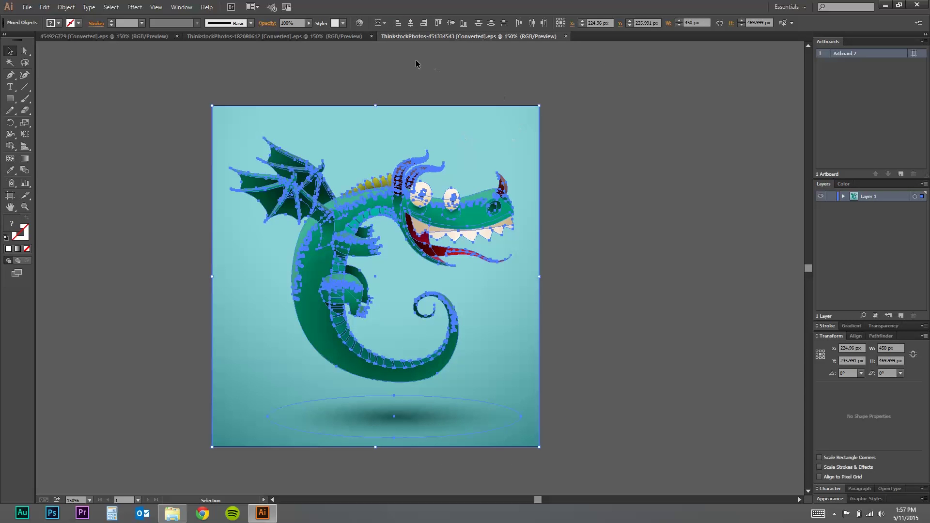
# Show the dragon's 26 colours on Recolor Artwork's segmented colour wheel
pyautogui.click(359, 23)
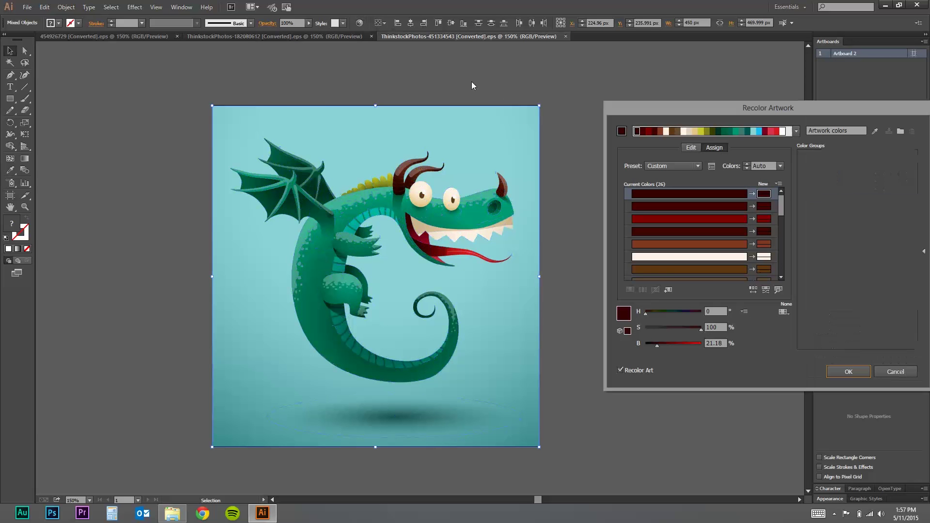
pyautogui.click(695, 148)
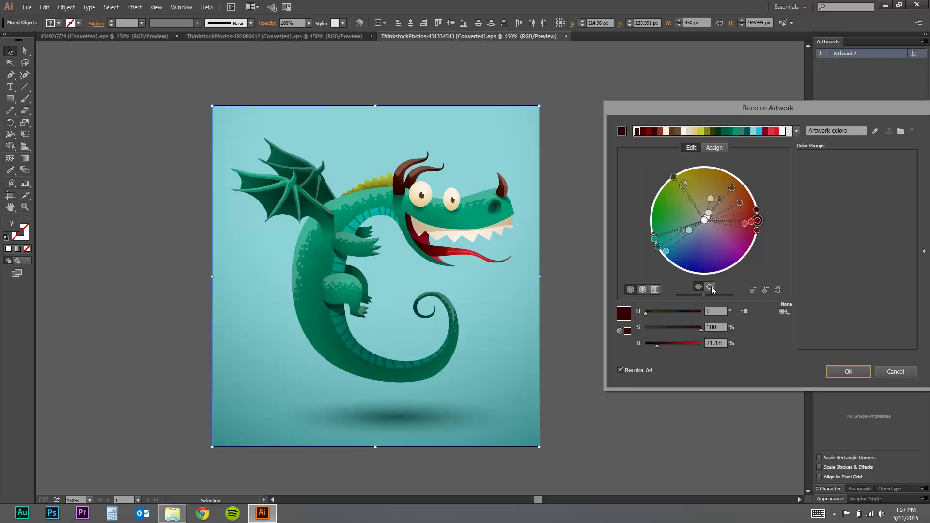
pyautogui.click(644, 289)
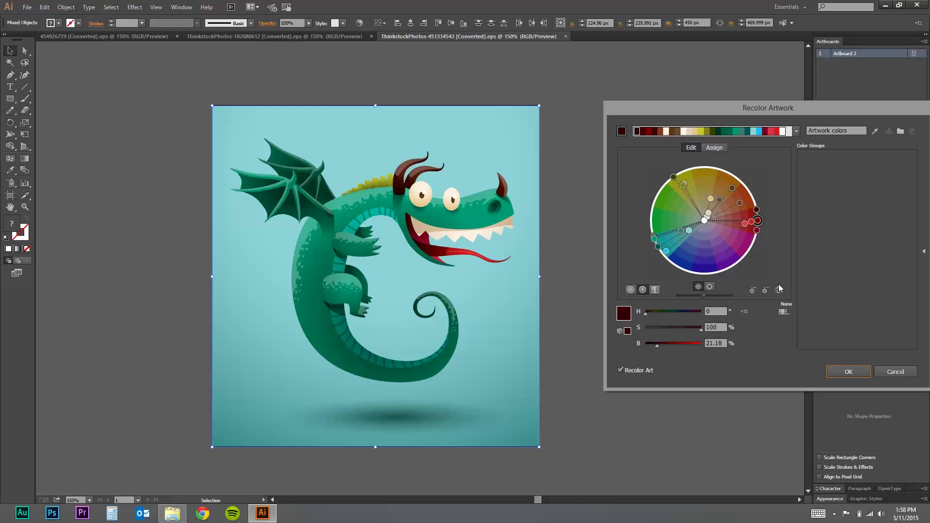
# Move the dragon's base colour to H 47.5°, lower saturation to 34%, and slightly brighten
pyautogui.moveTo(758, 221); pyautogui.dragTo(714, 188)
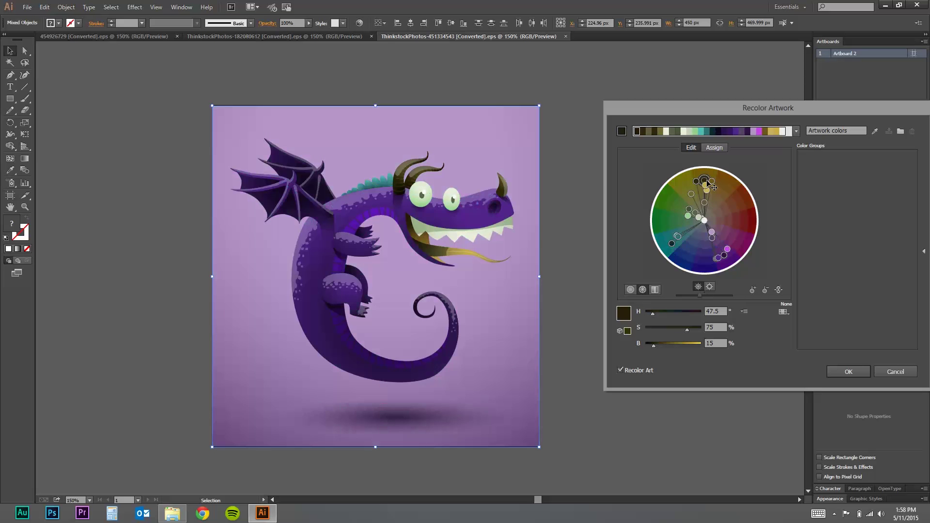
pyautogui.click(710, 286)
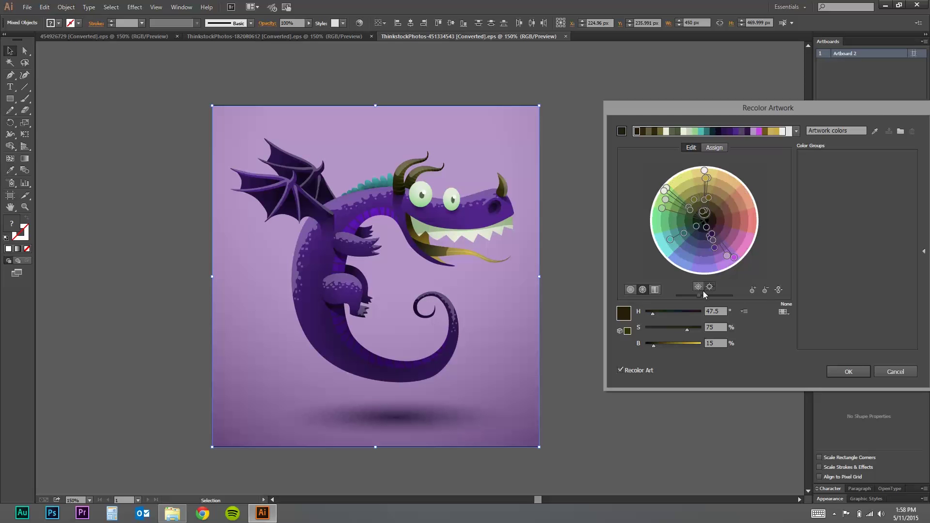
pyautogui.moveTo(697, 295); pyautogui.dragTo(673, 297)
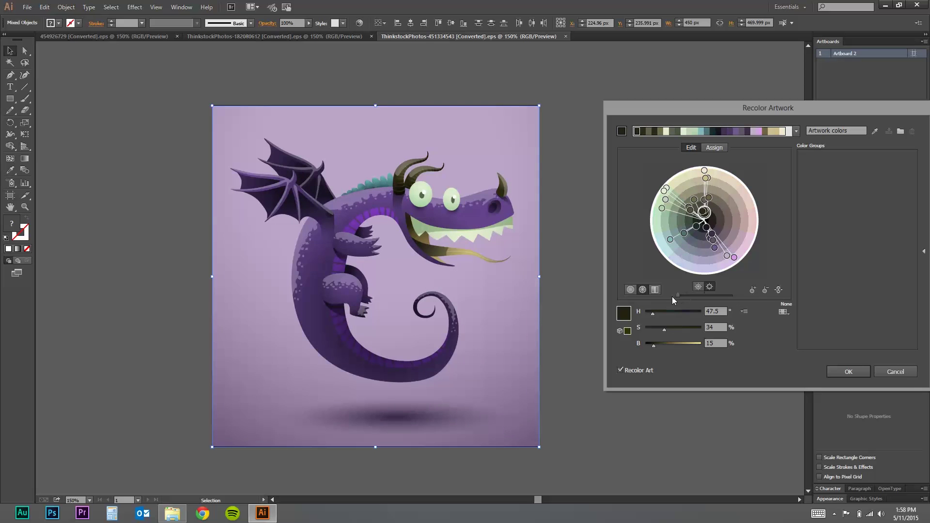
pyautogui.click(710, 286)
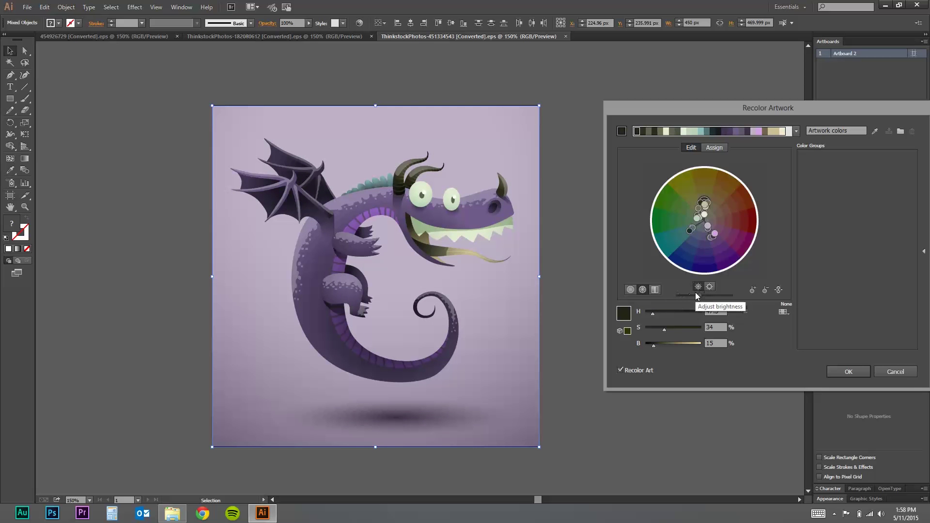
pyautogui.moveTo(699, 296)
pyautogui.mouseDown()
pyautogui.moveTo(723, 295)
pyautogui.moveTo(704, 299)
pyautogui.mouseUp()
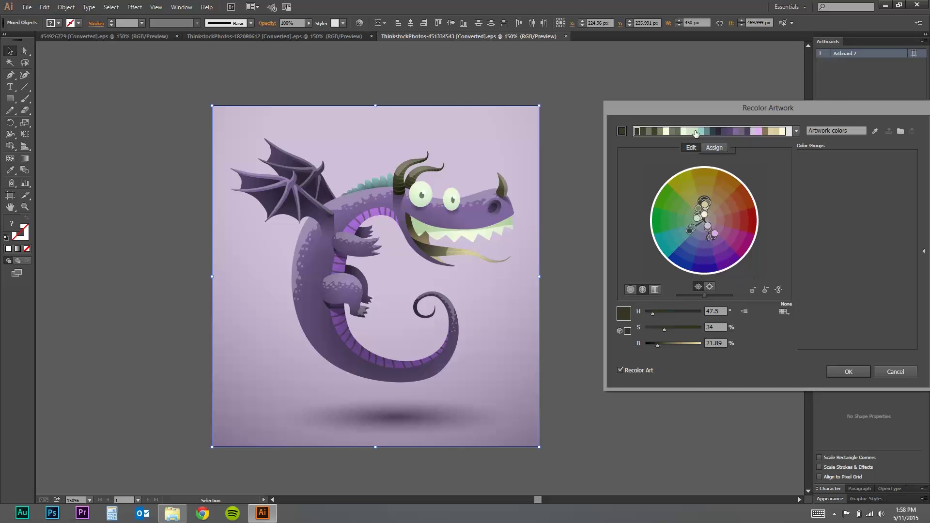